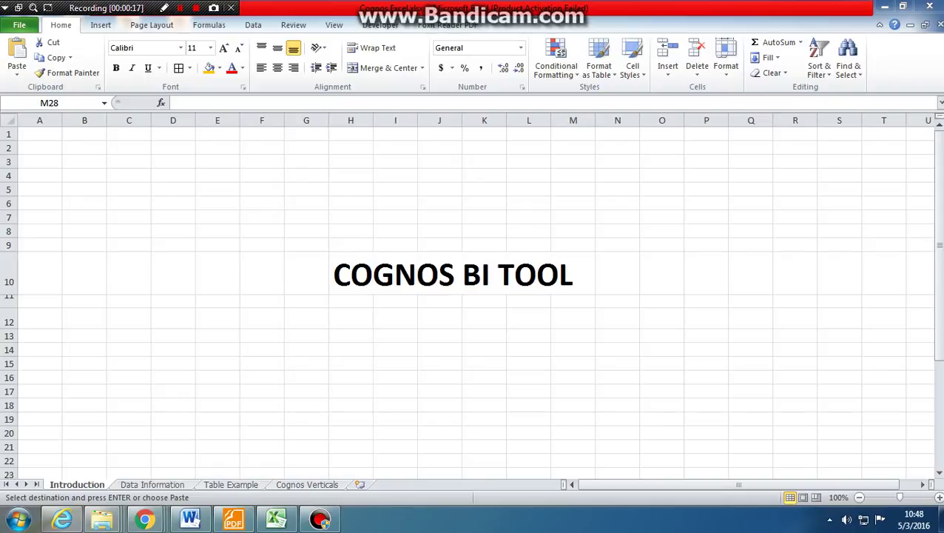
Step: Paste the headings 'What ?', 'Why Congos?' and 'Cost?' into row 12 starting at H12
click(350, 317)
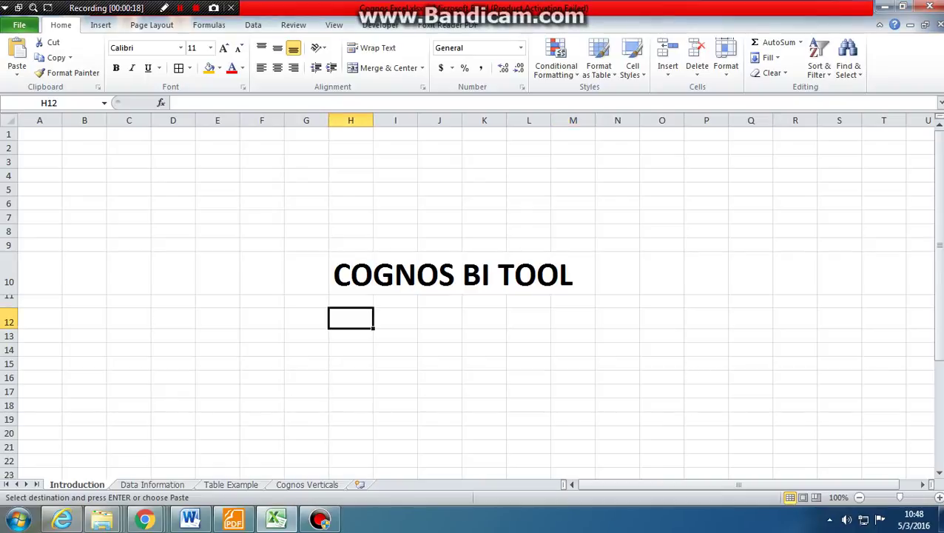
text(What ?	Why Congos?		Cost?)
click(439, 363)
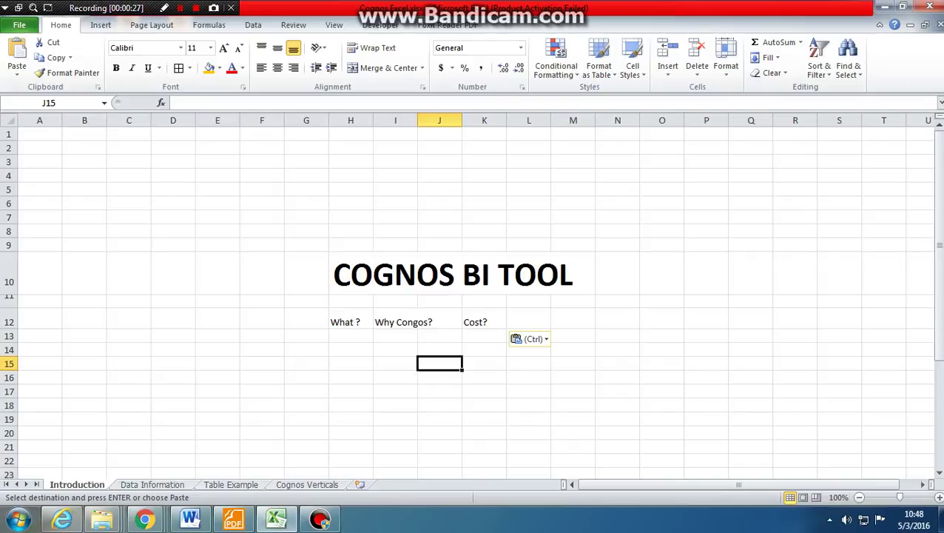
click(705, 378)
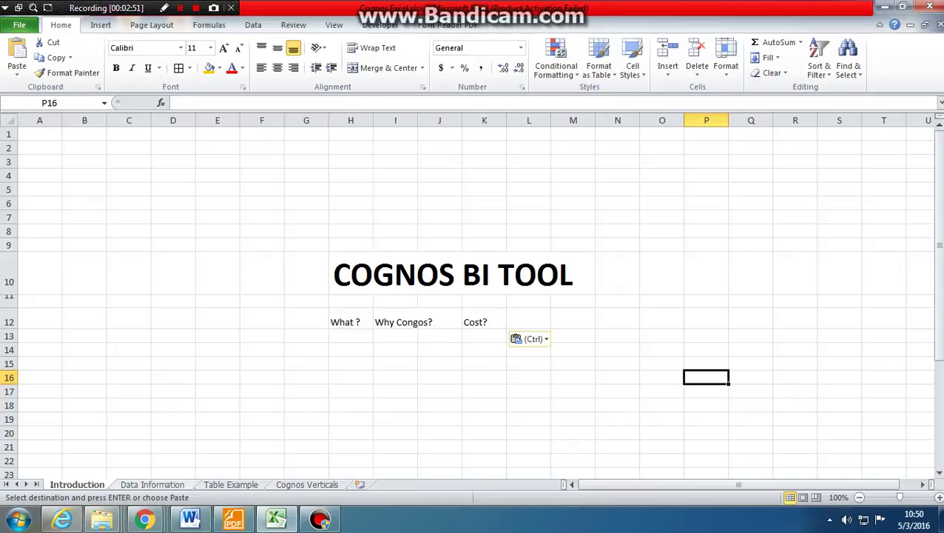
Step: Switch to the Data Information sheet and select the 'Data ------> Information' note in C3
key(ctrl+Page_Down)
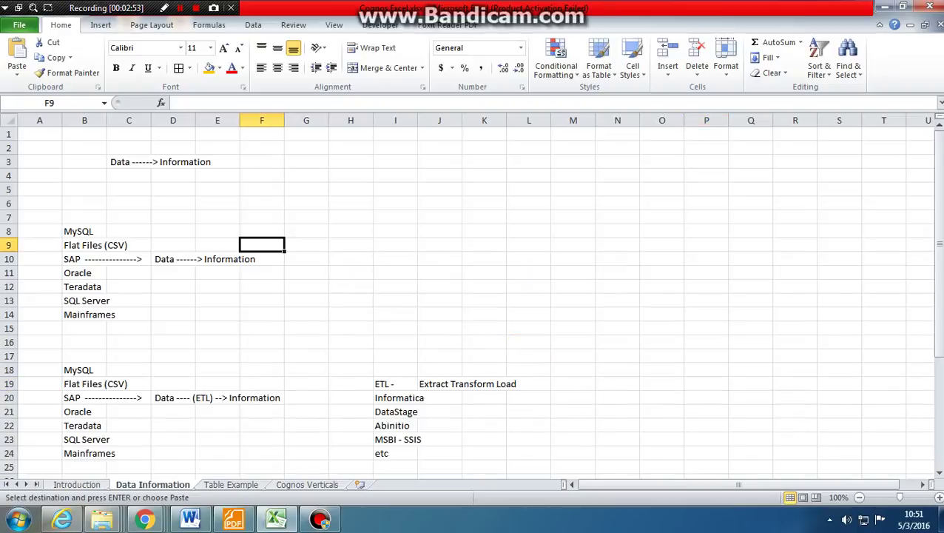
click(129, 162)
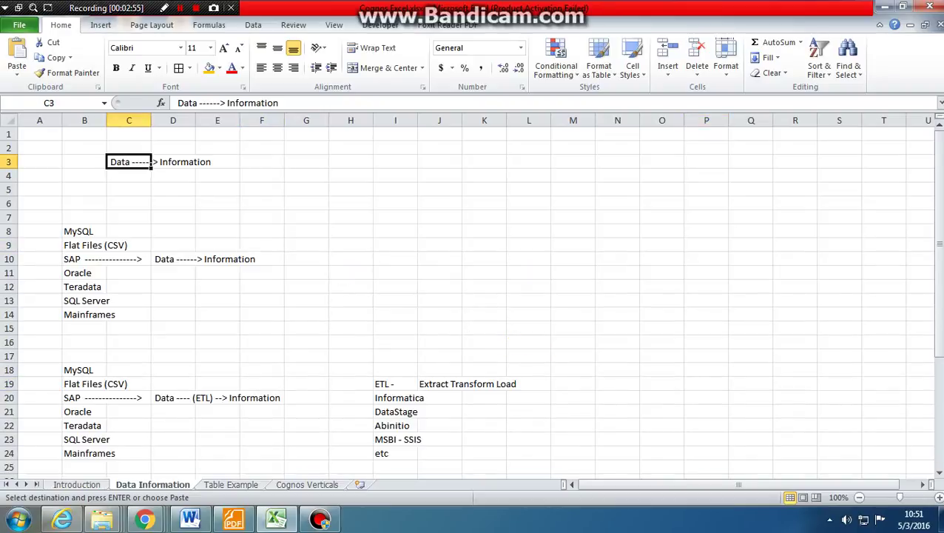
ctrl+scroll(471, 295, up, 3)
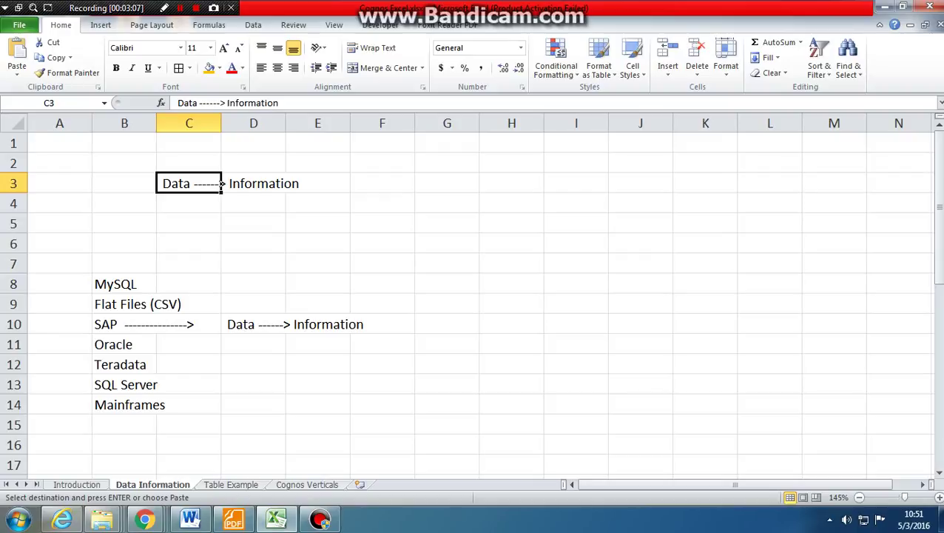
click(125, 284)
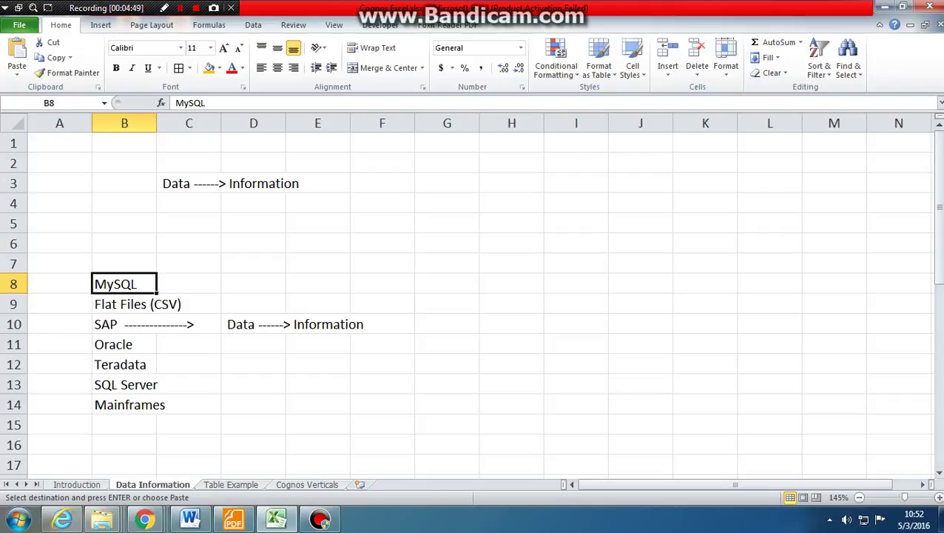
Step: Scroll down to the ETL section and select the Extract Transform Load definition, moving to J21
scroll(474, 296, down, 1)
scroll(473, 296, down, 1)
scroll(474, 296, down, 1)
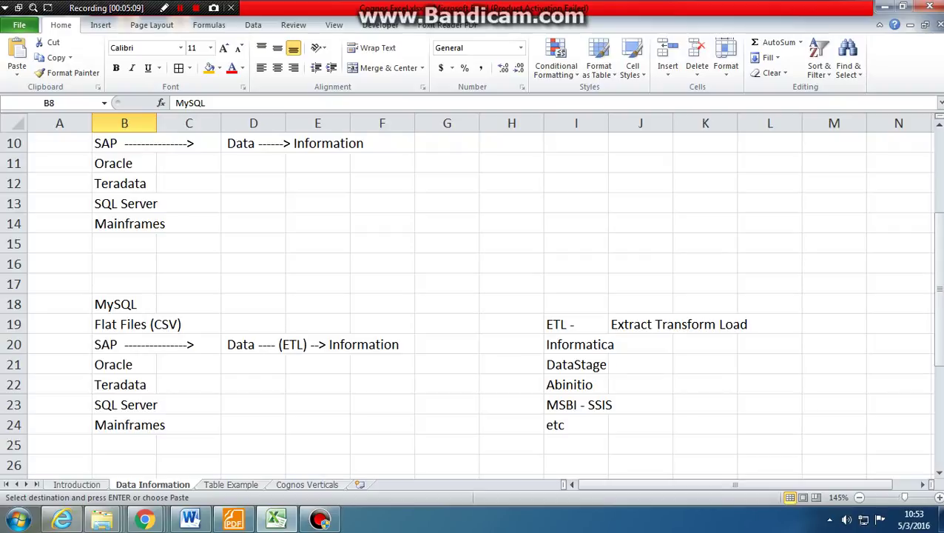
click(670, 326)
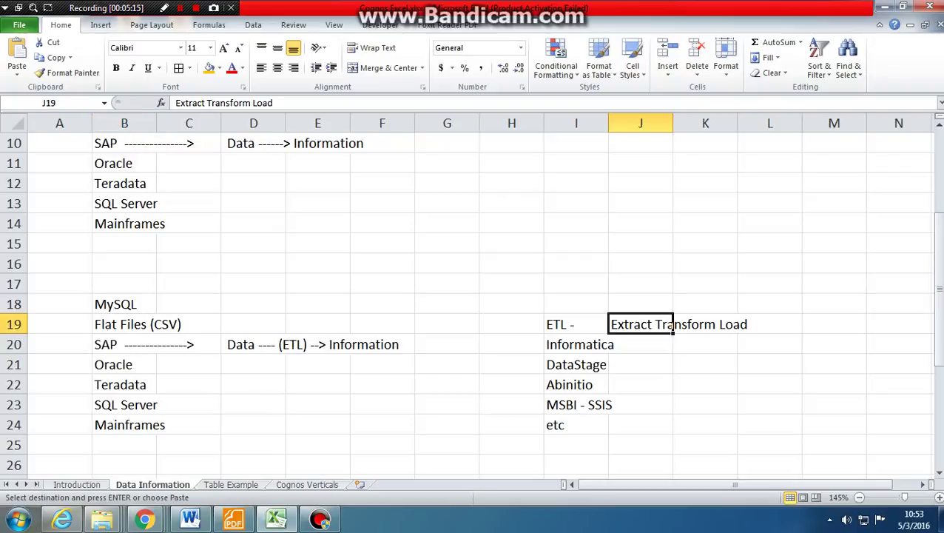
key(Down)
key(Down)
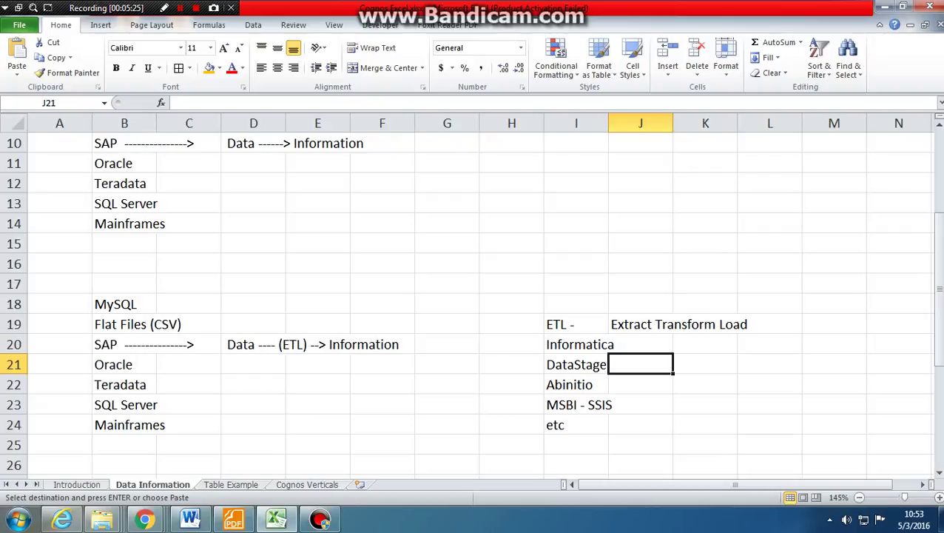
Step: Enter the label 'DWH / DM' in cell L20 beside the ETL tool list
drag(119, 304, 157, 427)
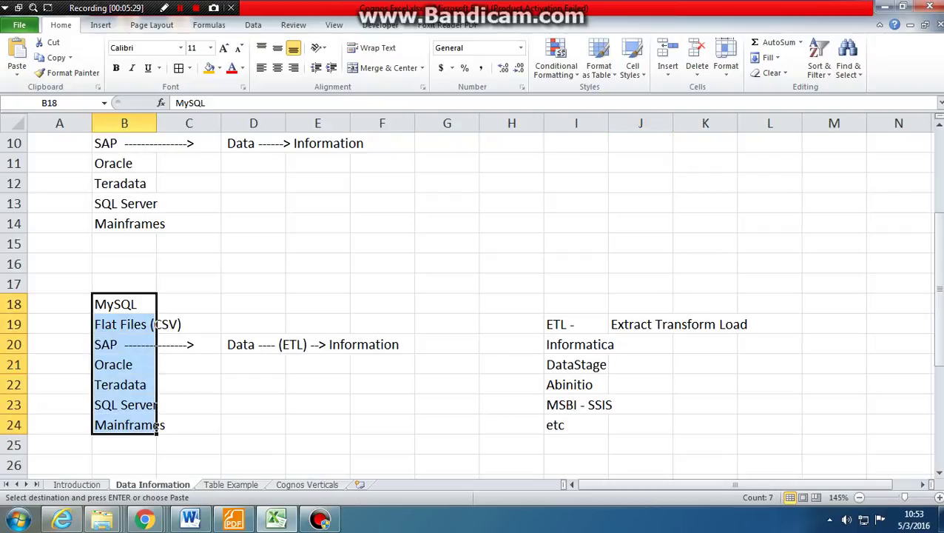
click(769, 344)
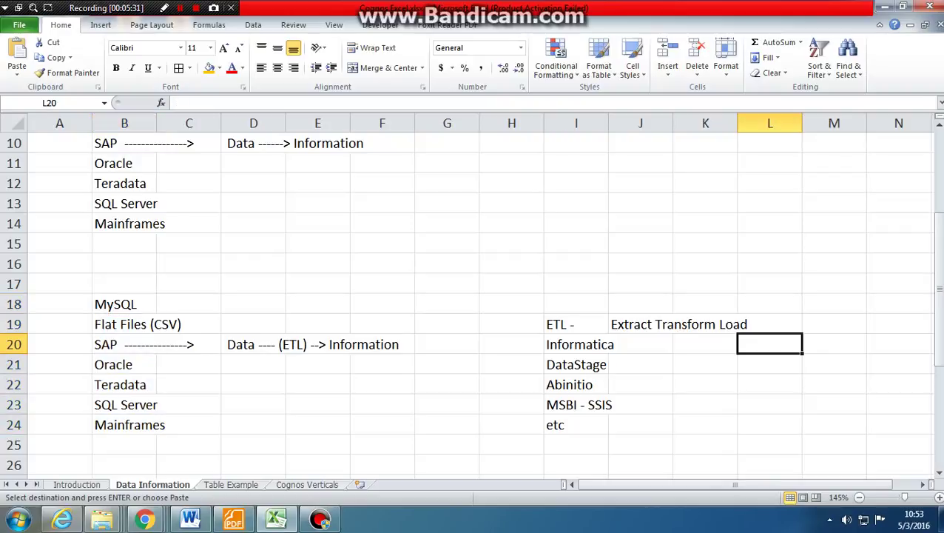
text(DWH)
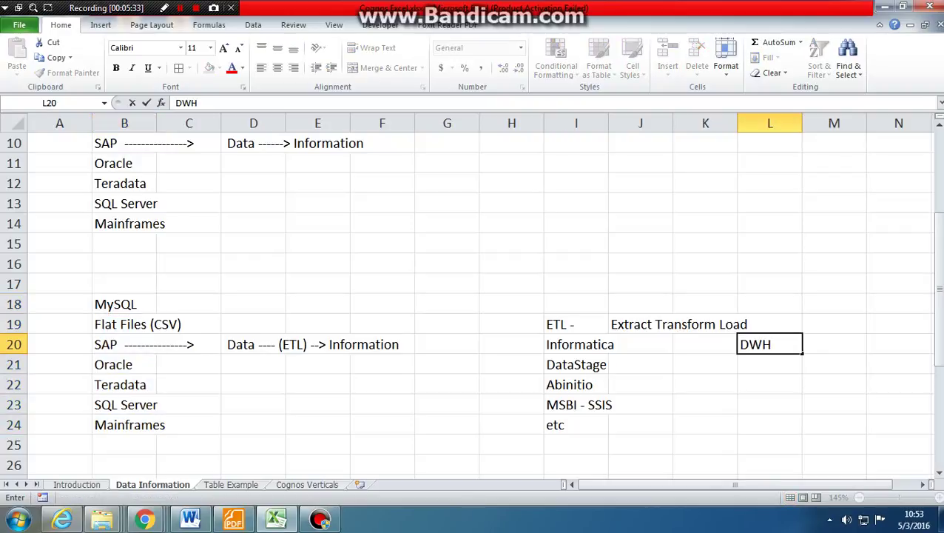
text( / DM)
key(Return)
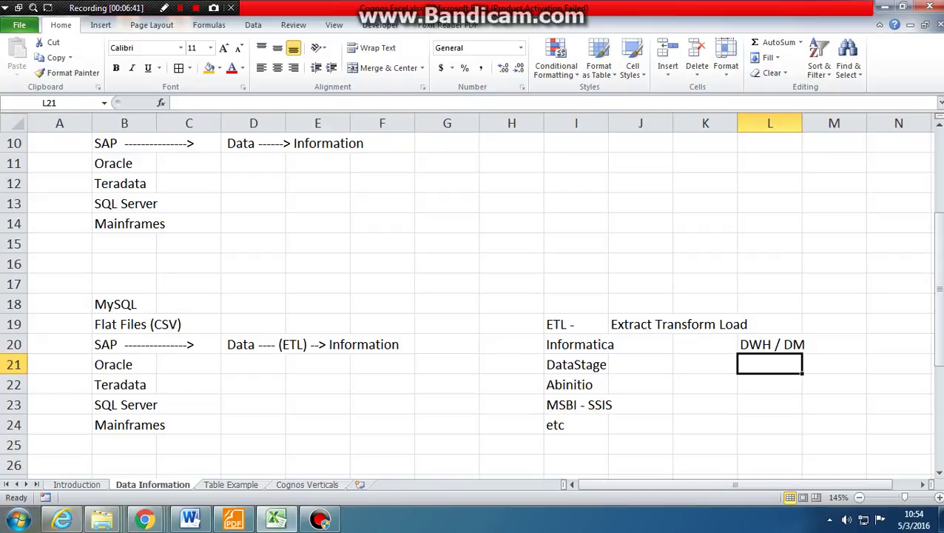
Step: Enter the labels 'OLTP' in B17 and 'OLAP' in L17
click(125, 283)
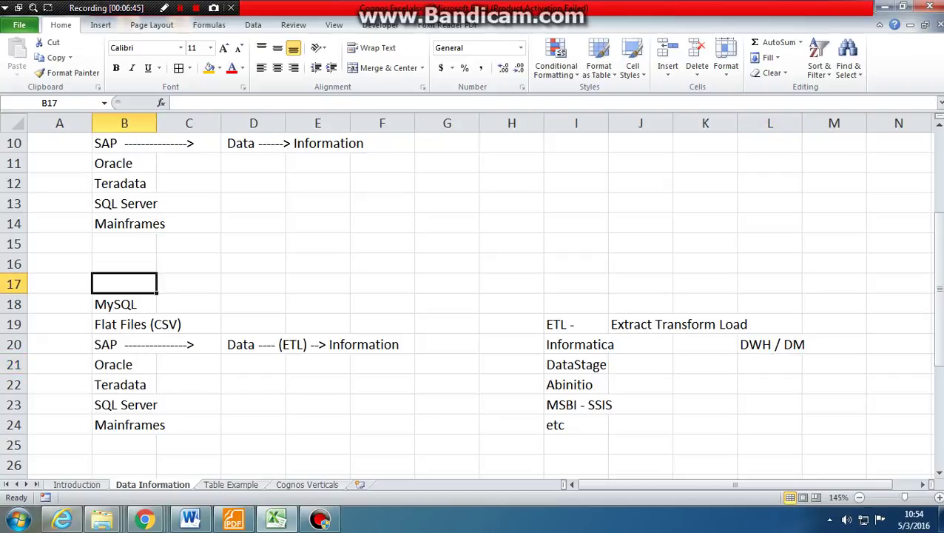
text(OLTP)
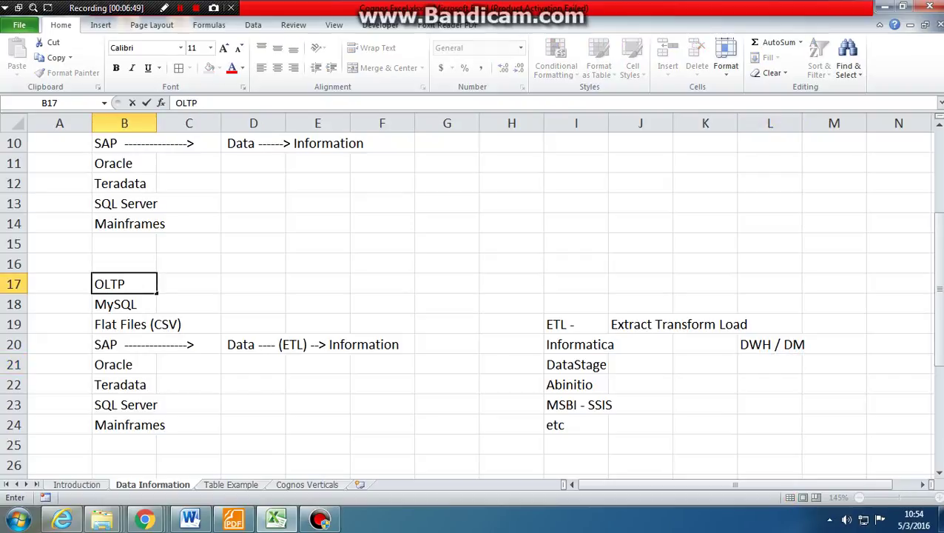
key(Right)
key(Right)
key(Right)
key(Right)
key(Right)
key(Right)
key(Right)
key(Right)
key(Right)
key(Right)
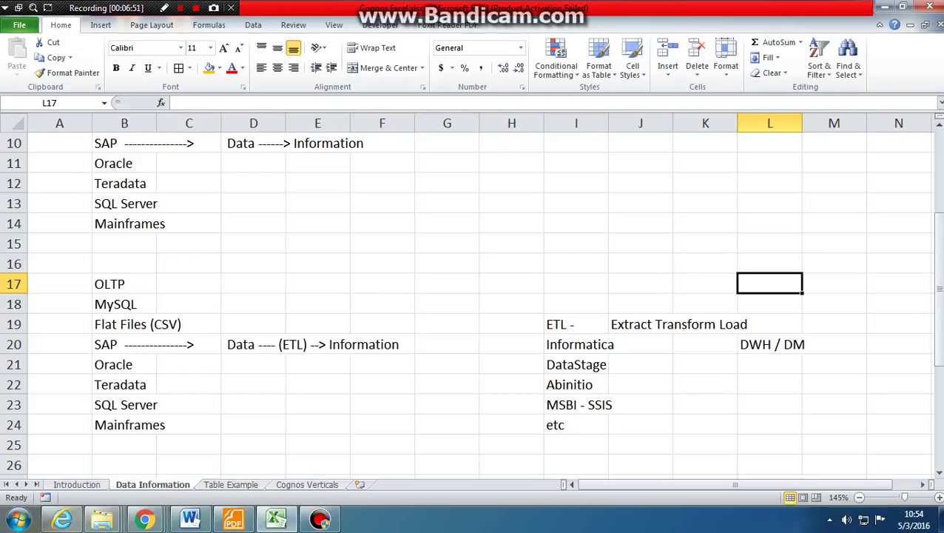
text(OLAP)
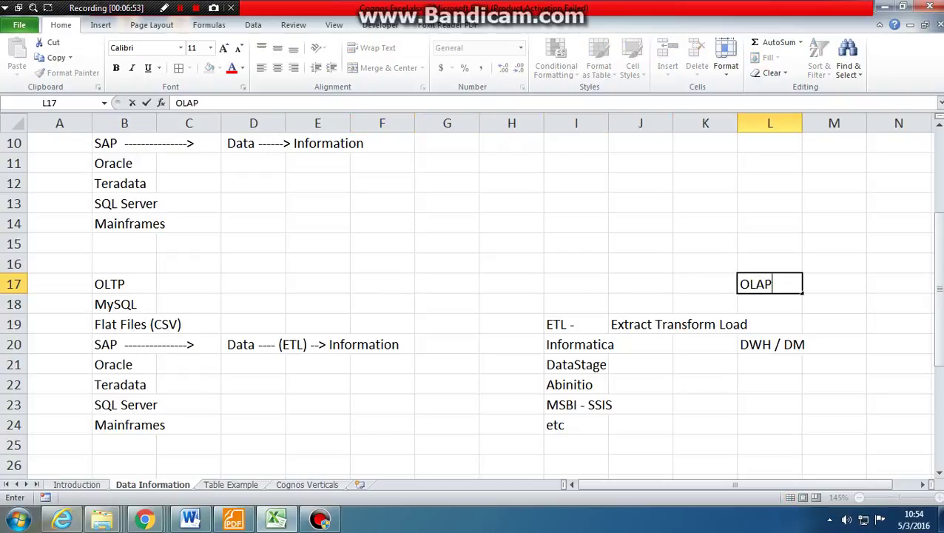
Step: Type 'Online Transactions' in C17 as the start of the OLTP definition
key(Left)
key(Left)
key(Left)
key(Left)
key(Left)
key(Left)
key(Left)
key(Left)
key(Left)
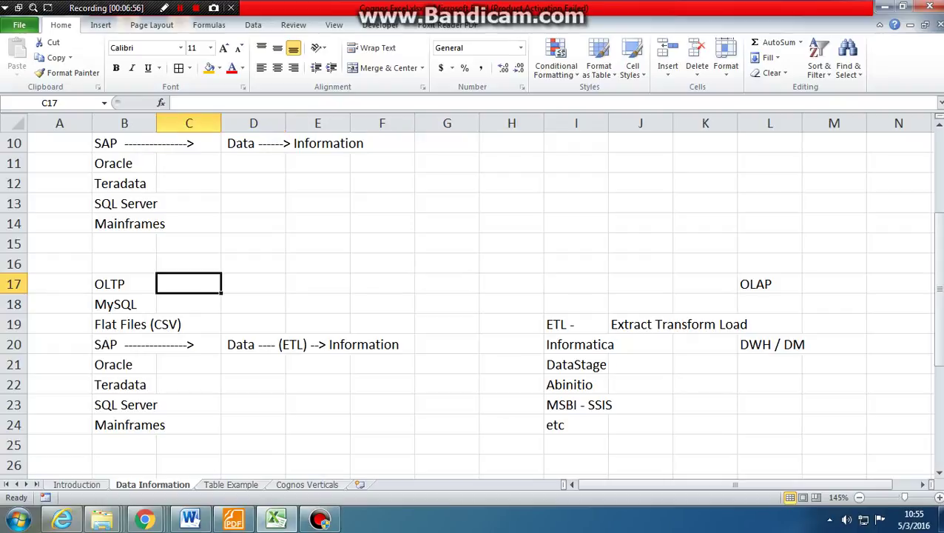
text(Online tr)
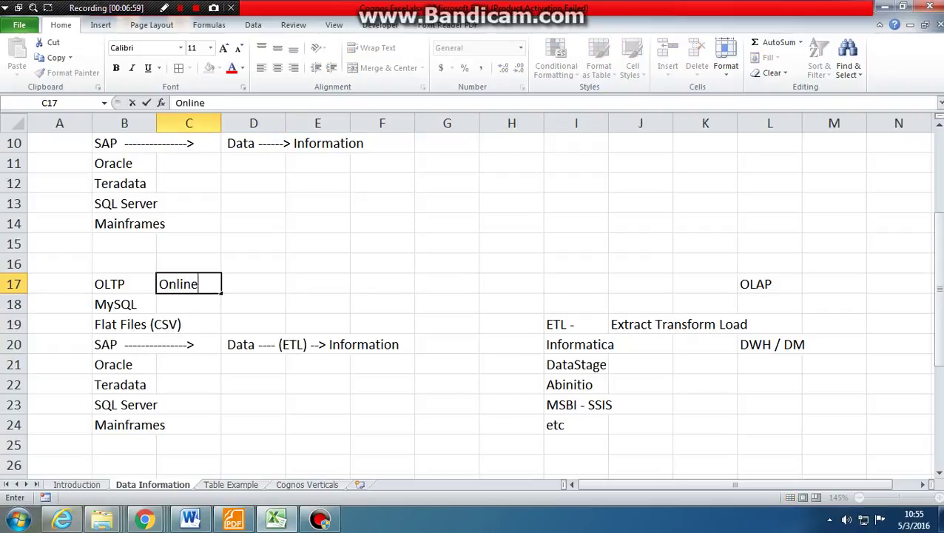
key(BackSpace)
key(BackSpace)
text(Transactions)
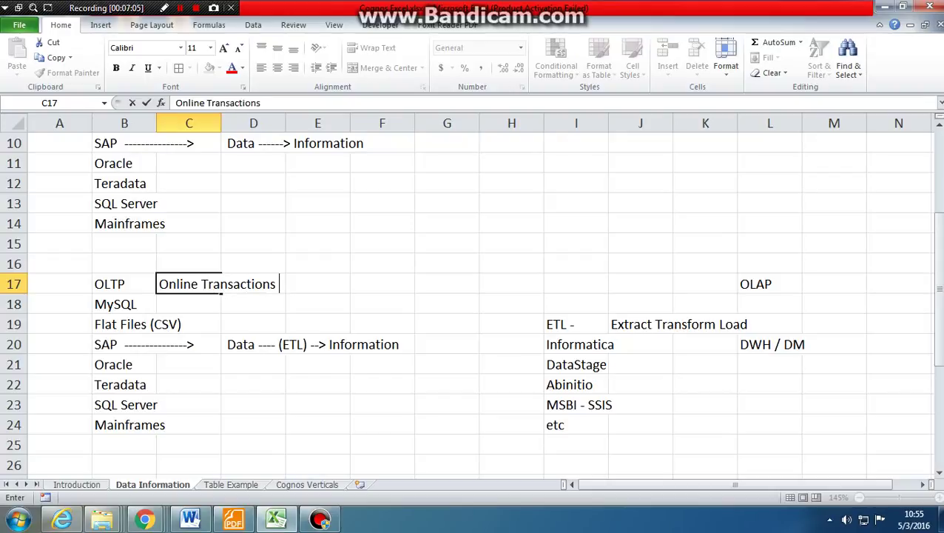
key(BackSpace)
key(BackSpace)
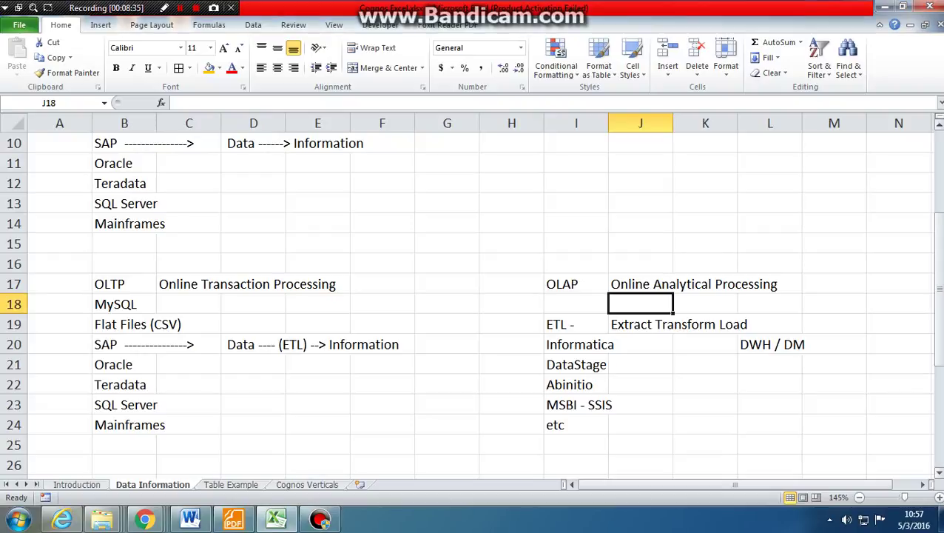
Step: Scroll down to the rows 30–37 tool flow and select its ETL and Analysis stages
click(898, 385)
scroll(899, 385, down, 2)
scroll(898, 385, down, 3)
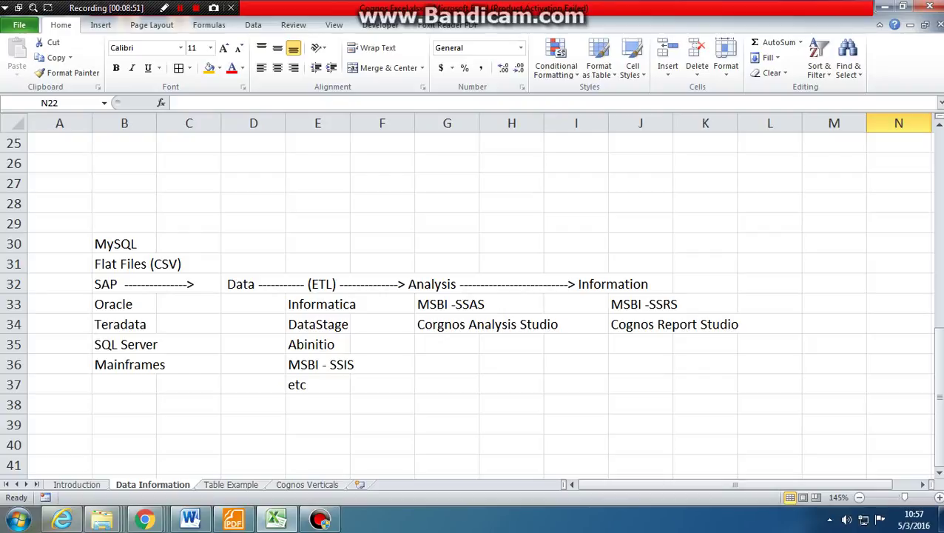
click(318, 284)
click(447, 284)
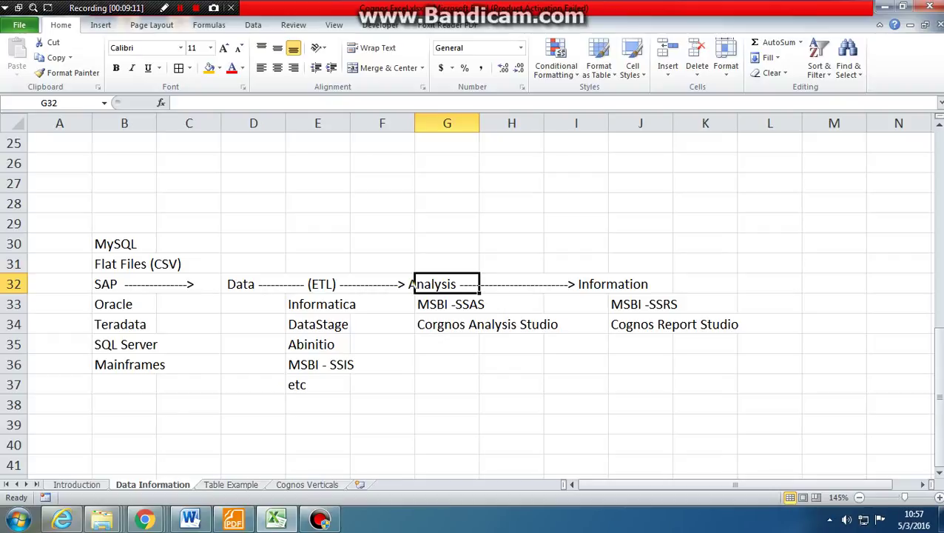
Step: Correct 'Corgnos' to 'Cognos' in G34 so it reads 'Cognos Analysis Studio'
double_click(436, 324)
key(BackSpace)
key(Return)
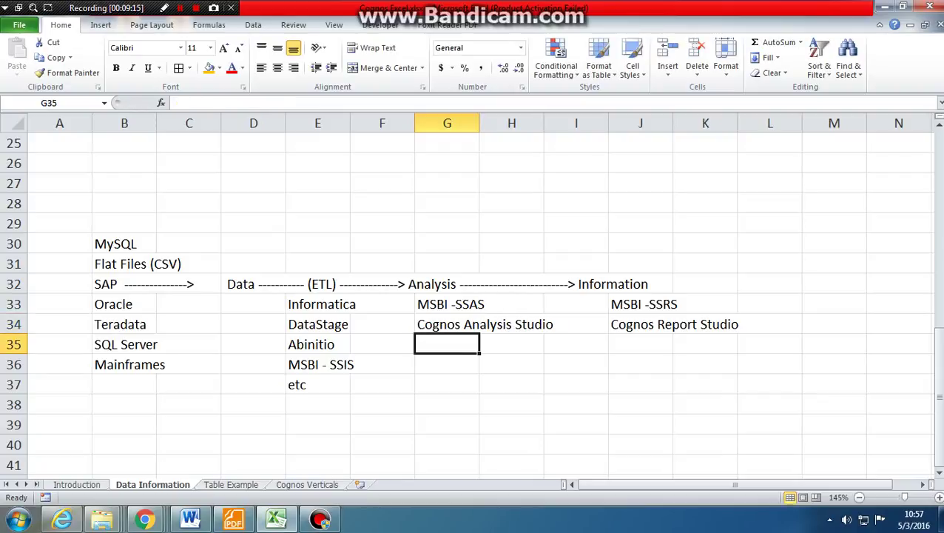
Step: Select the MSBI -SSRS and Cognos Report Studio entries, then save the workbook
click(640, 304)
click(640, 324)
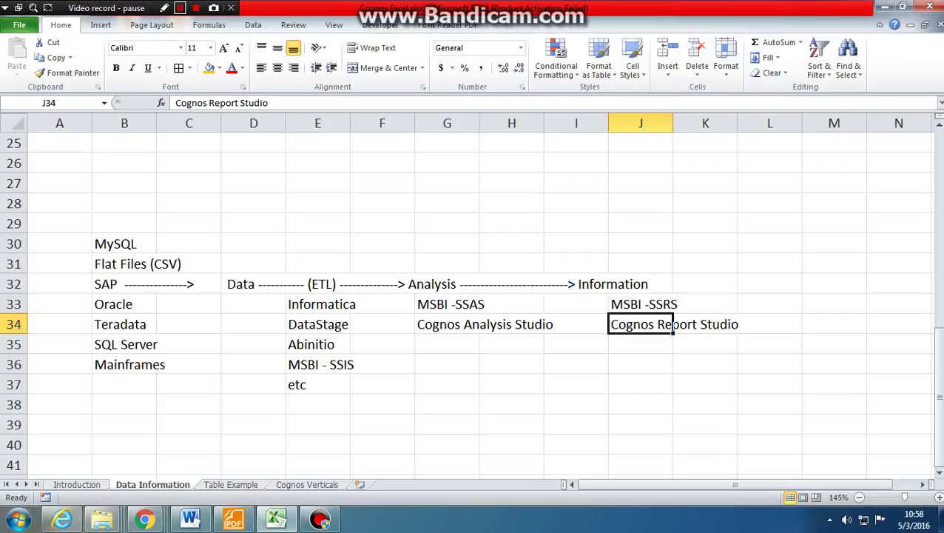
key(shift+F12)
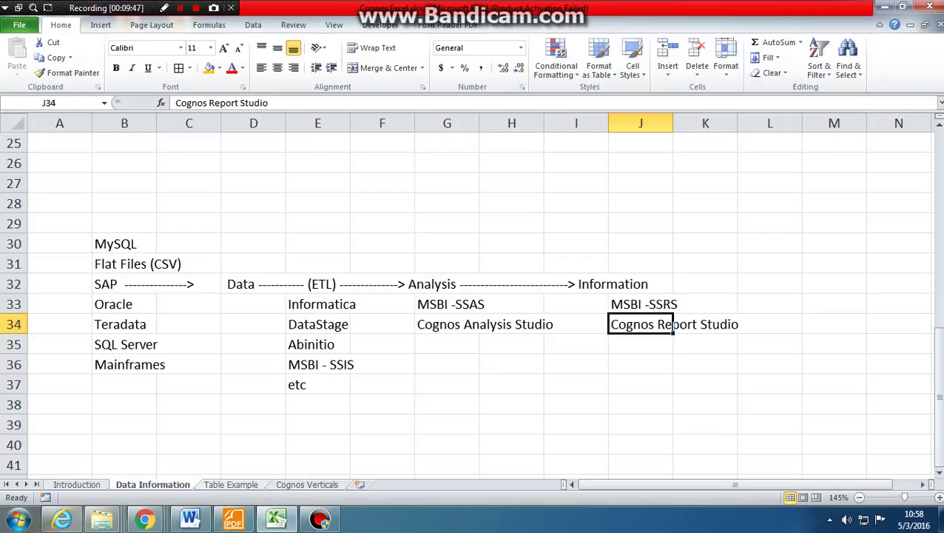